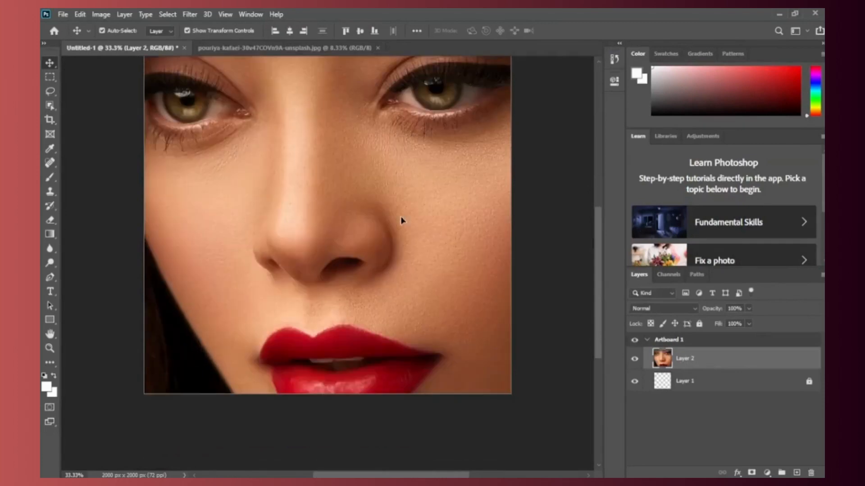
# Step: Scale the portrait layer down to about 45% and position it so the woman's face and hair fill the artboard
pyautogui.moveTo(342, 273); pyautogui.dragTo(245, 142)
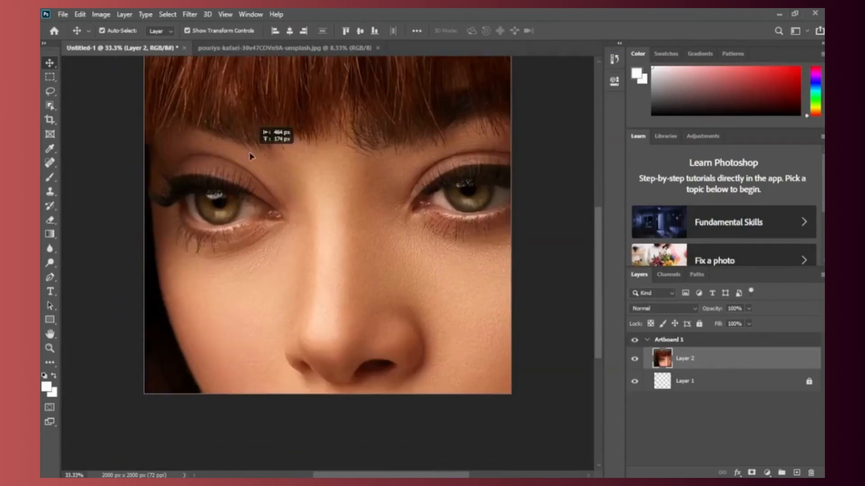
pyautogui.scroll(-3, 311, 249)
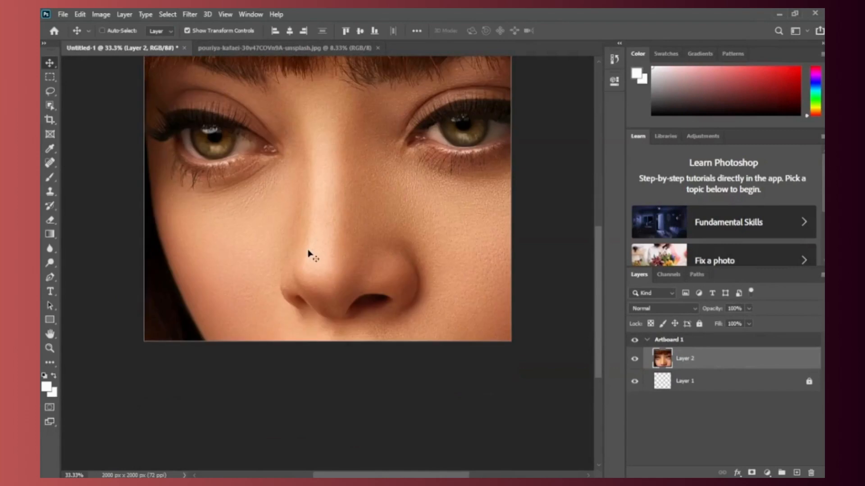
pyautogui.scroll(-3, 310, 254)
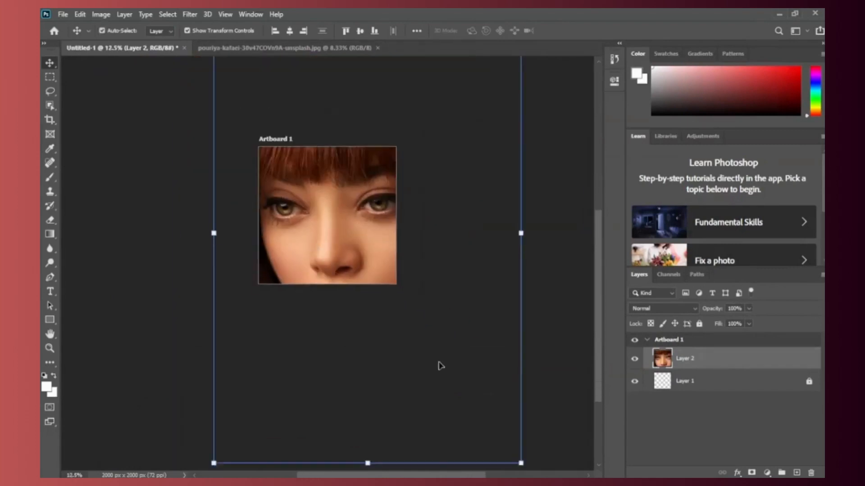
pyautogui.scroll(-3, 441, 366)
pyautogui.moveTo(519, 399); pyautogui.dragTo(358, 248)
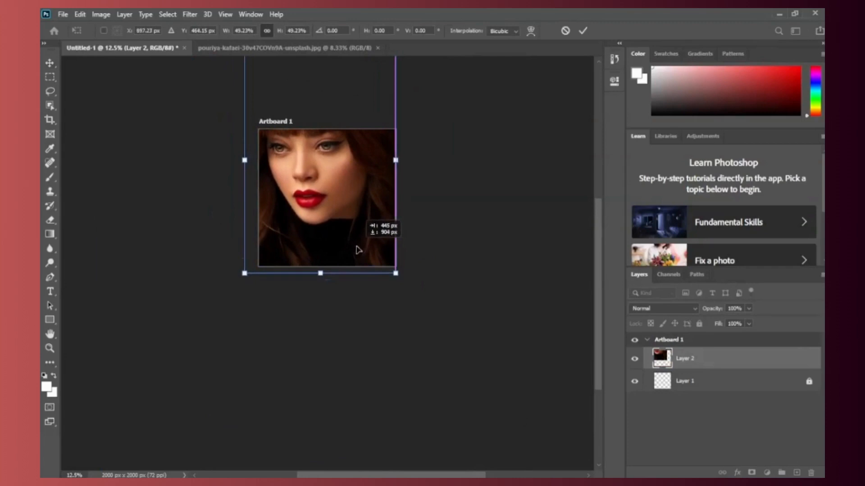
pyautogui.scroll(3, 356, 260)
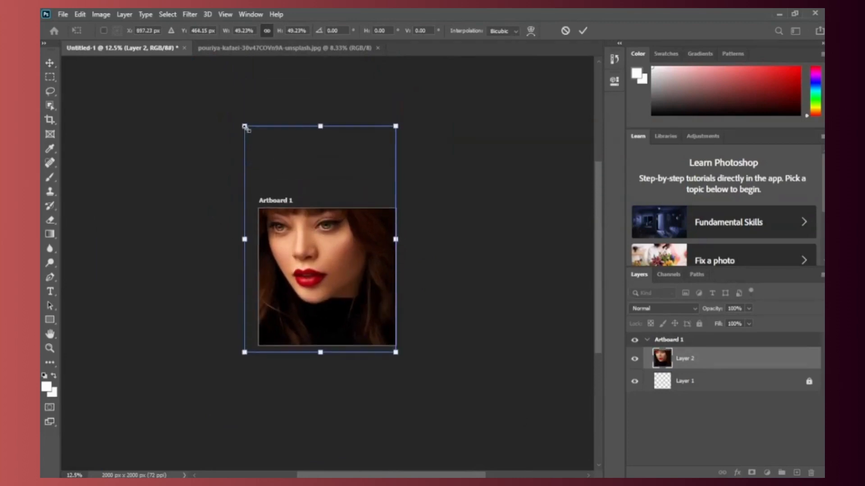
pyautogui.moveTo(245, 128); pyautogui.dragTo(218, 173)
pyautogui.moveTo(334, 277); pyautogui.dragTo(334, 299)
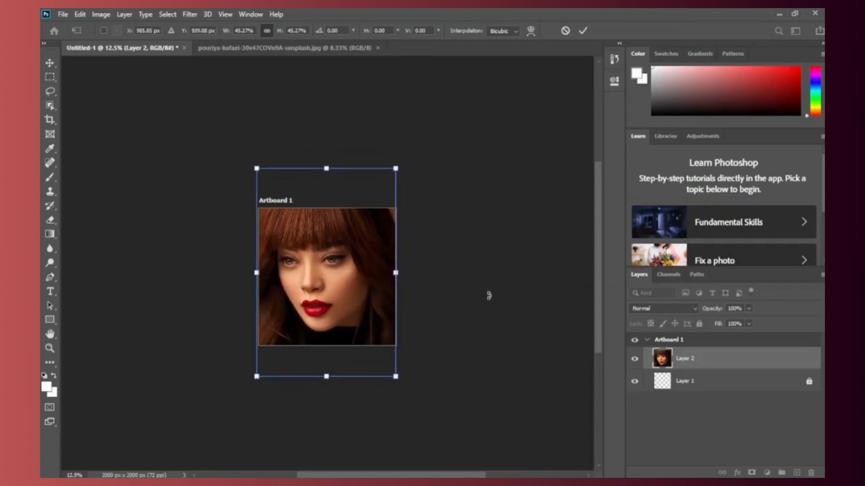
pyautogui.click(581, 32)
pyautogui.click(558, 200)
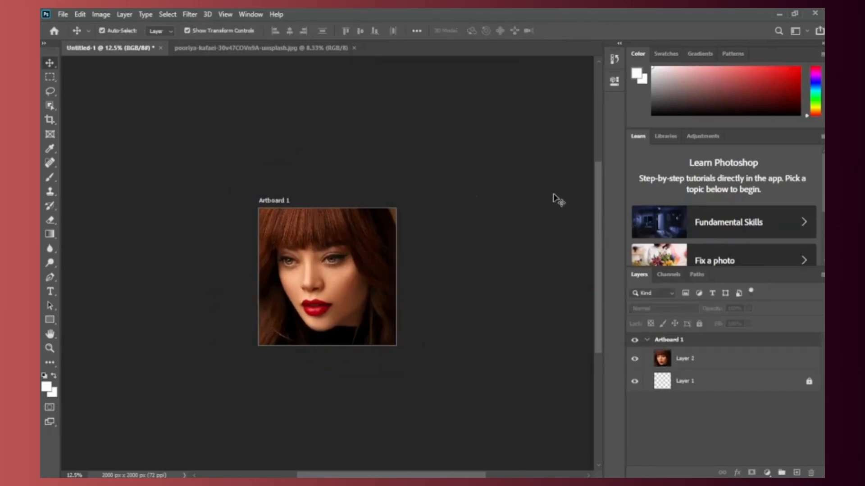
# Step: Draw a white rectangle about 1038 × 2019 px over the right half of the artboard
pyautogui.hotkey('ctrl', '+')
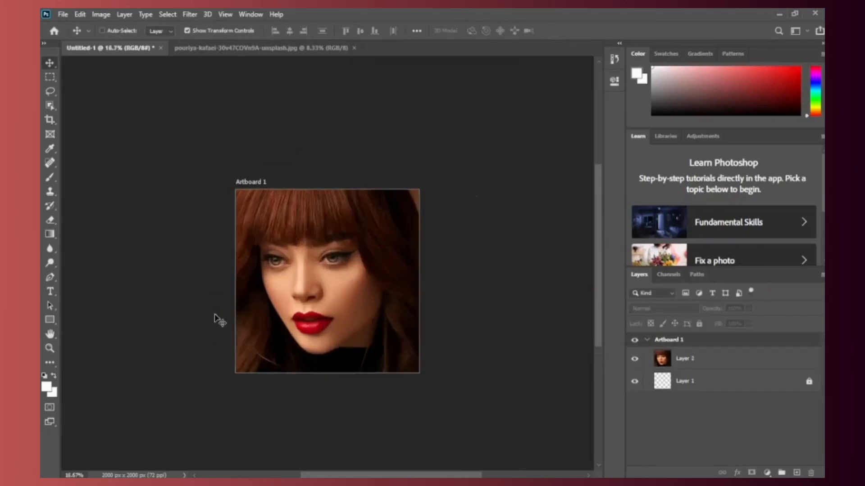
pyautogui.scroll(-1, 476, 330)
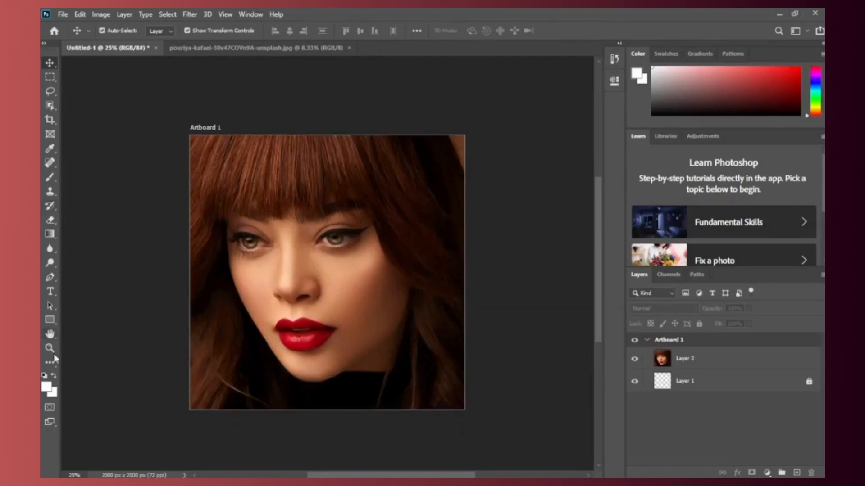
pyautogui.click(51, 320)
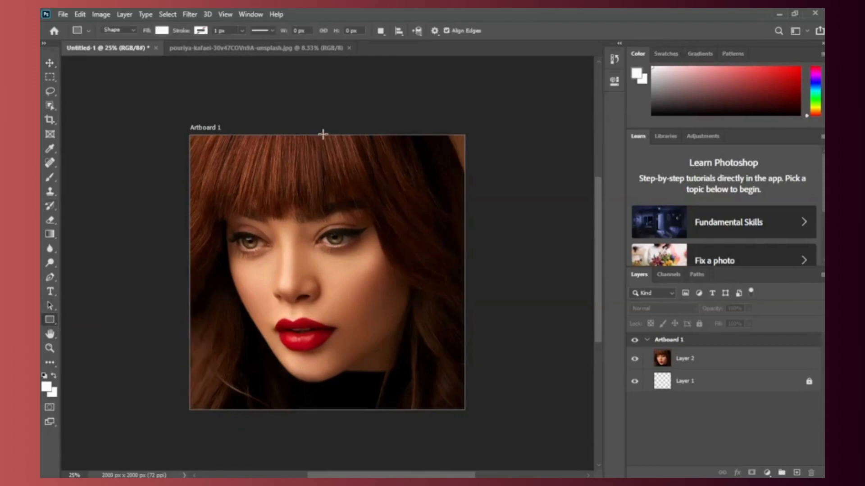
pyautogui.moveTo(323, 134); pyautogui.dragTo(465, 411)
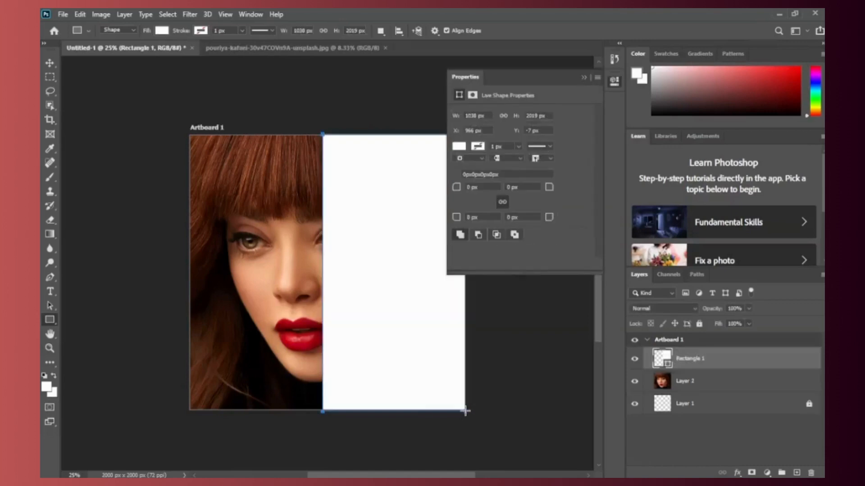
pyautogui.click(52, 61)
pyautogui.click(297, 105)
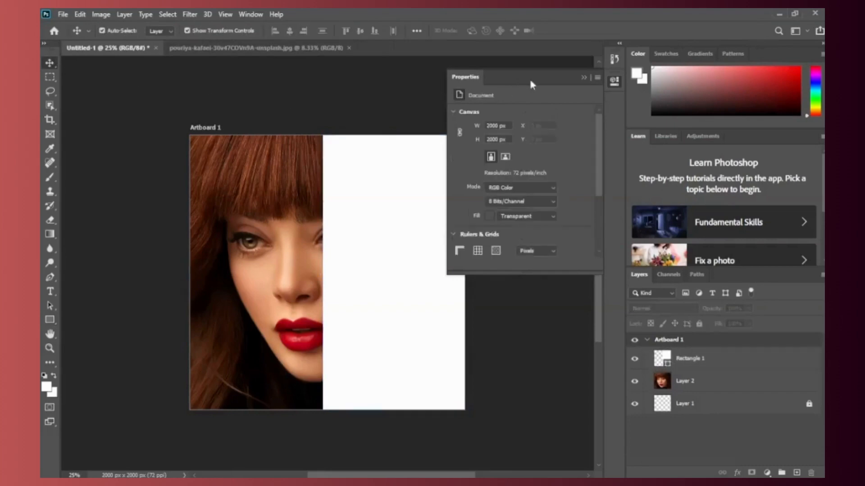
pyautogui.click(584, 78)
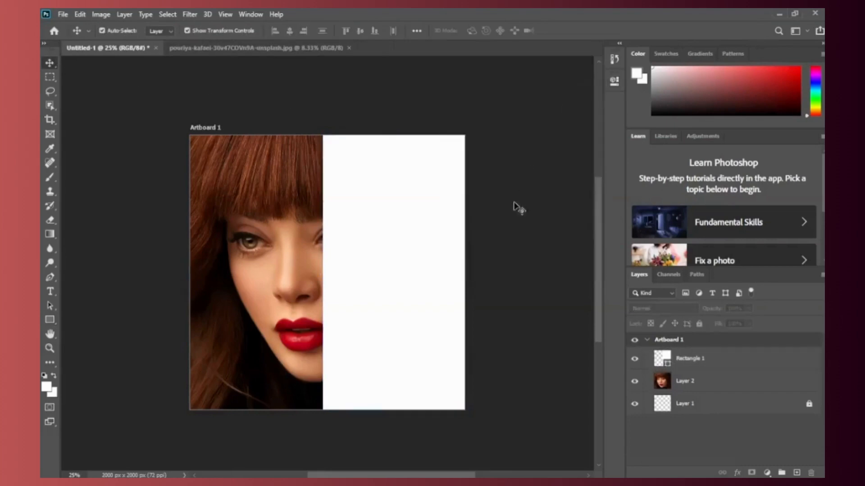
# Step: Try shifting the white rectangle left and scaling it up to the artboard's right edge, and undo these changes
pyautogui.click(415, 244)
pyautogui.moveTo(414, 241); pyautogui.dragTo(385, 242)
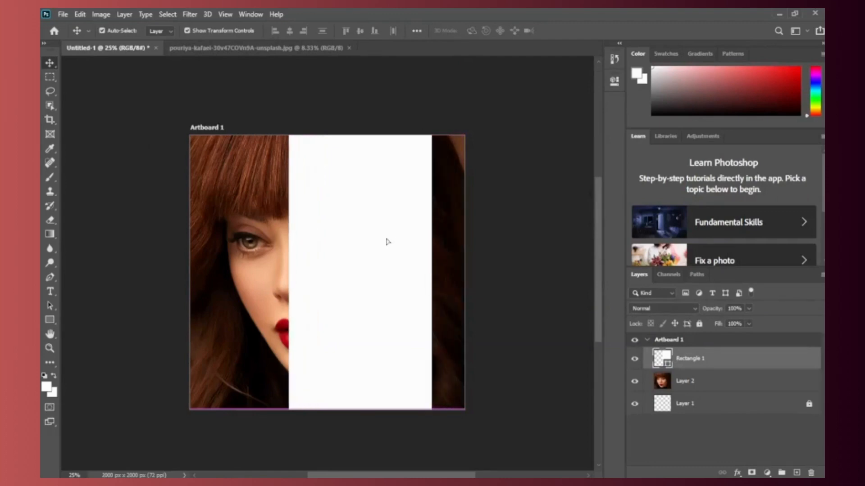
pyautogui.moveTo(431, 270); pyautogui.dragTo(467, 266)
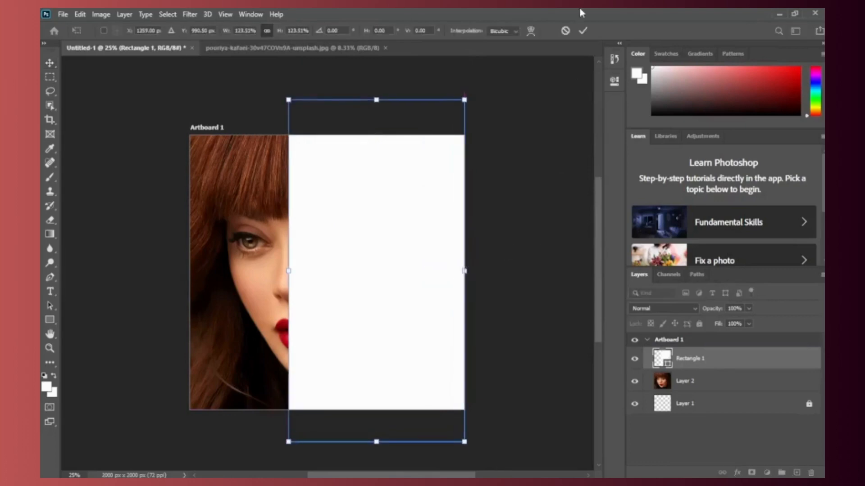
pyautogui.click(581, 31)
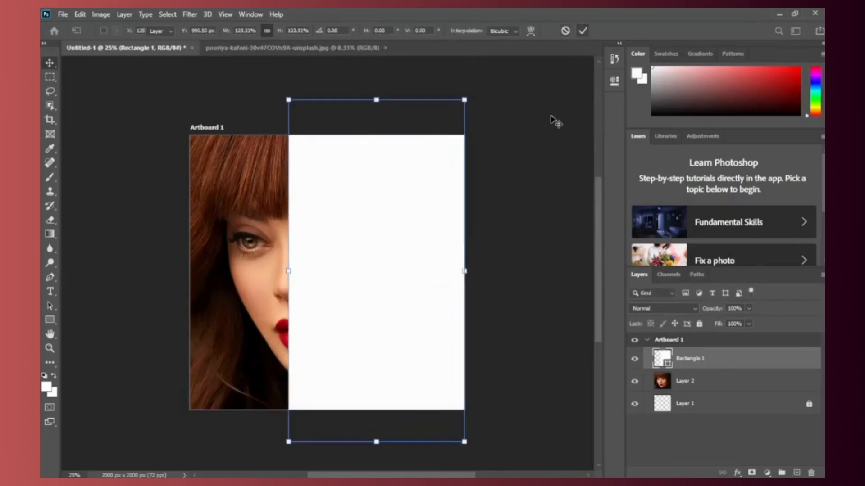
pyautogui.click(398, 293)
pyautogui.moveTo(398, 293)
pyautogui.mouseDown()
pyautogui.moveTo(416, 293)
pyautogui.moveTo(400, 294)
pyautogui.mouseUp()
pyautogui.click(526, 262)
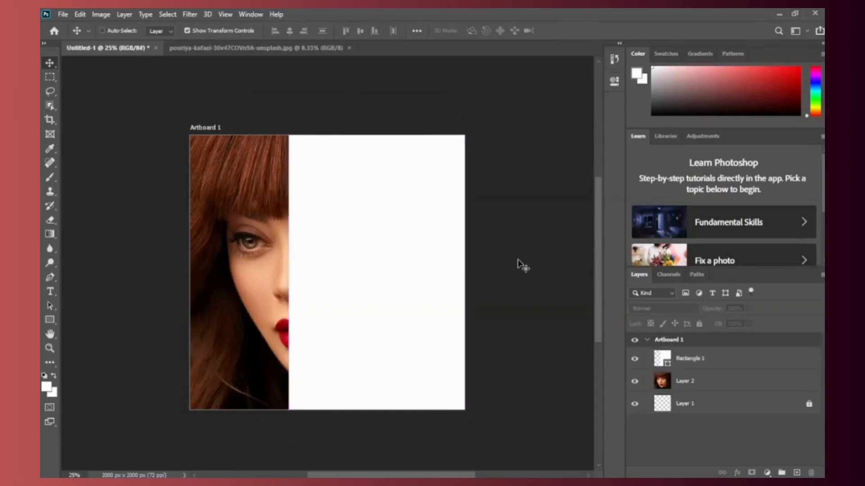
pyautogui.hotkey('ctrl', 'z')
pyautogui.hotkey('ctrl', 'z')
# Step: Move the portrait right and slightly down, and scale it to about 108% so it still reaches the artboard's left edge
pyautogui.moveTo(271, 272); pyautogui.dragTo(286, 294)
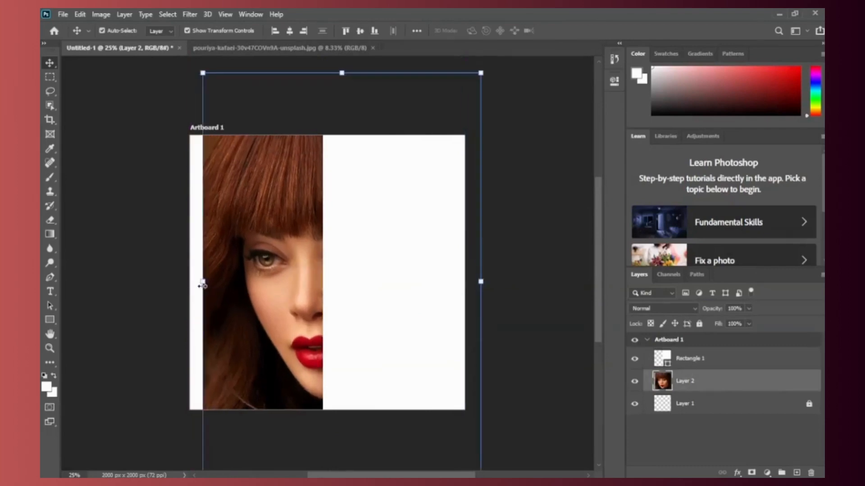
pyautogui.moveTo(202, 285); pyautogui.dragTo(189, 285)
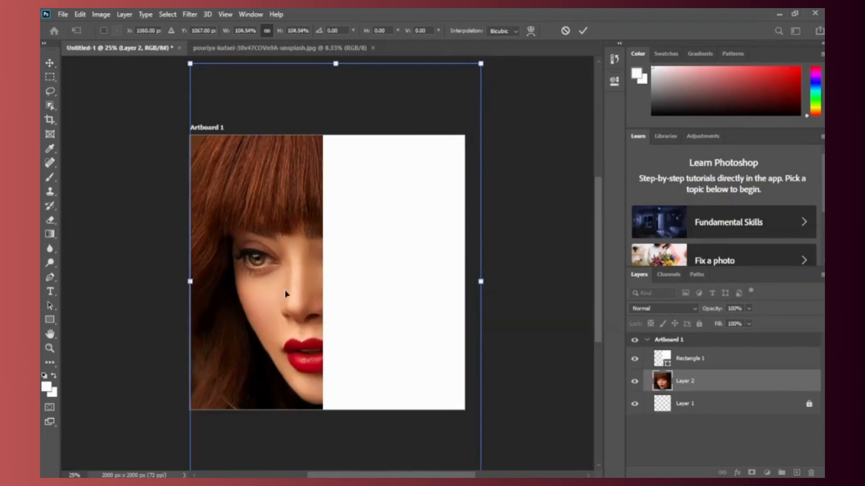
pyautogui.moveTo(285, 294); pyautogui.dragTo(294, 294)
pyautogui.moveTo(189, 285); pyautogui.dragTo(189, 282)
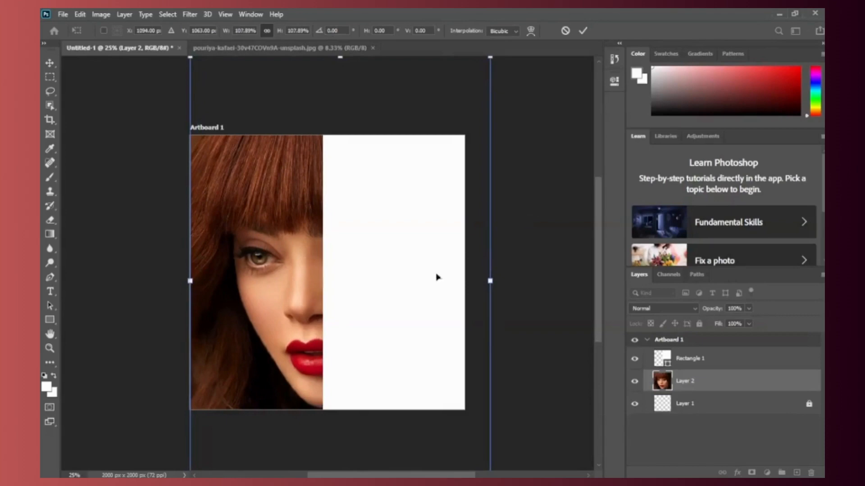
pyautogui.click(583, 32)
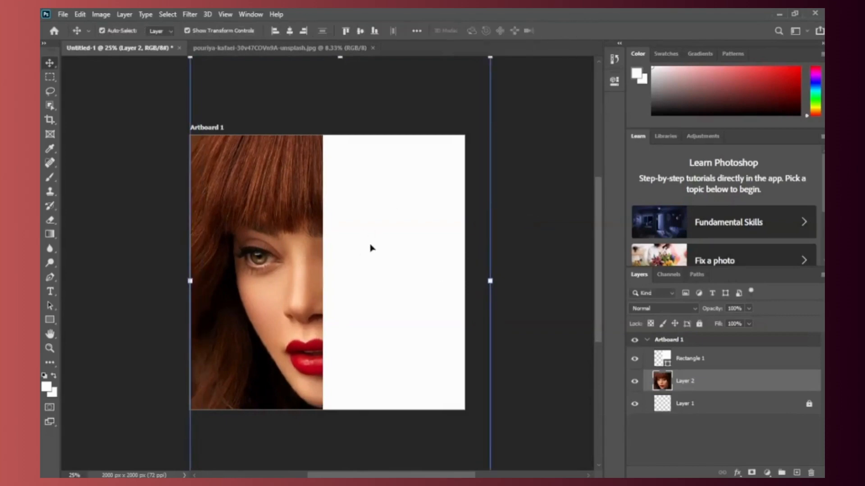
# Step: Shift the white rectangle slightly left and enlarge it to about 1106 × 2151 px, reaching the artboard's right edge
pyautogui.moveTo(372, 245); pyautogui.dragTo(359, 247)
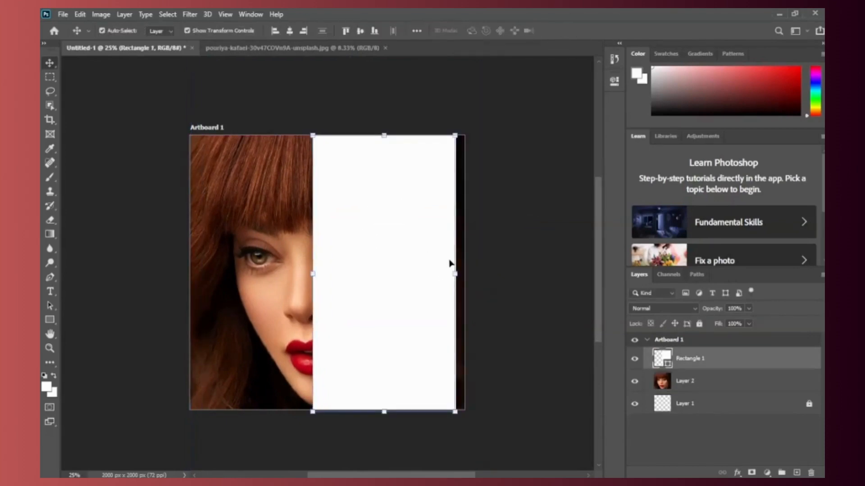
pyautogui.moveTo(458, 278); pyautogui.dragTo(468, 278)
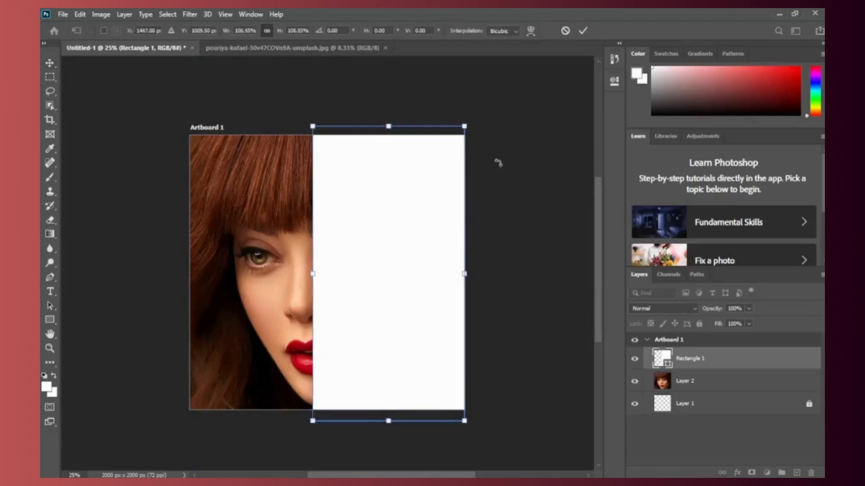
pyautogui.click(583, 29)
pyautogui.click(421, 284)
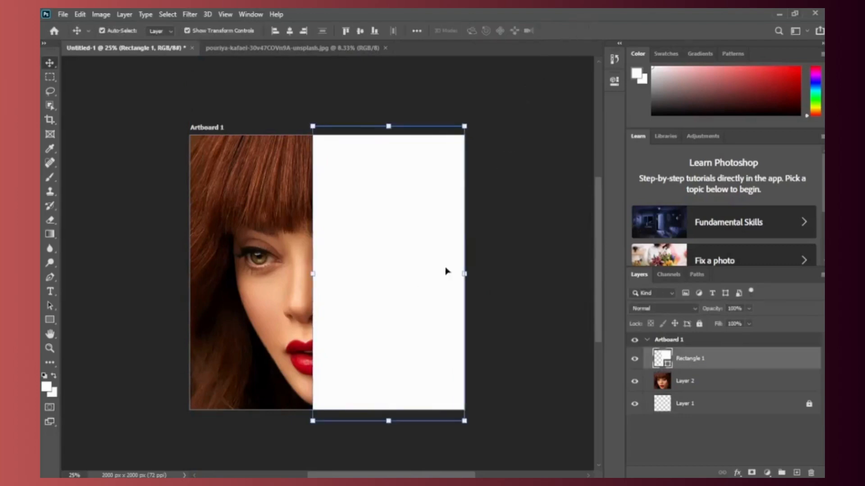
pyautogui.click(50, 320)
pyautogui.click(45, 386)
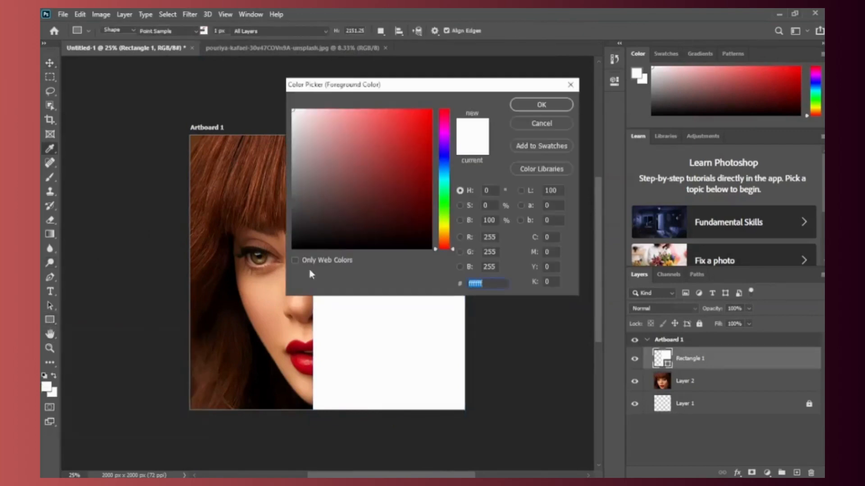
pyautogui.click(542, 124)
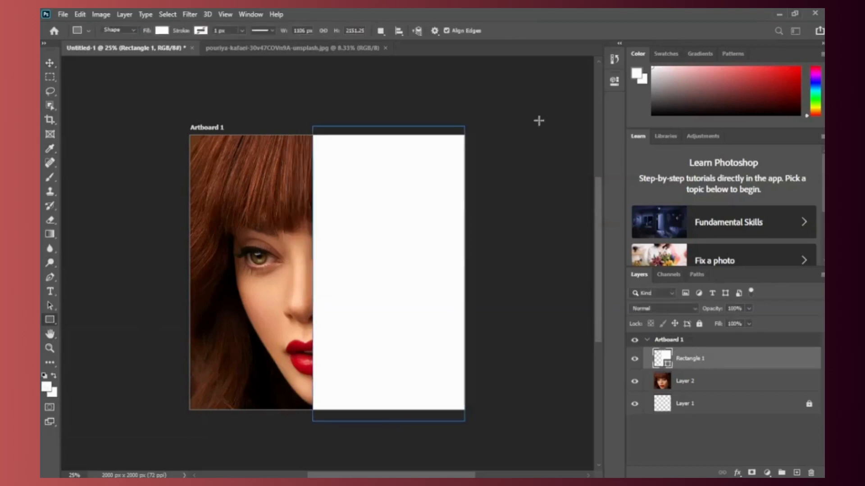
pyautogui.click(78, 31)
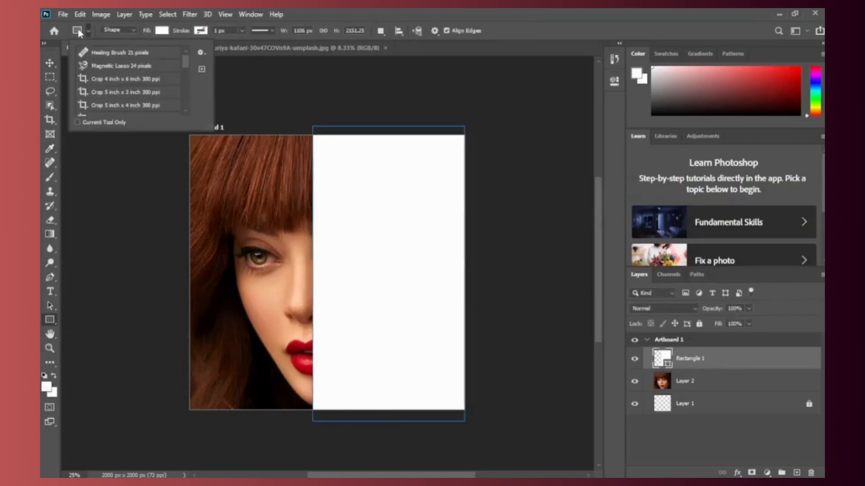
pyautogui.click(82, 32)
pyautogui.click(166, 33)
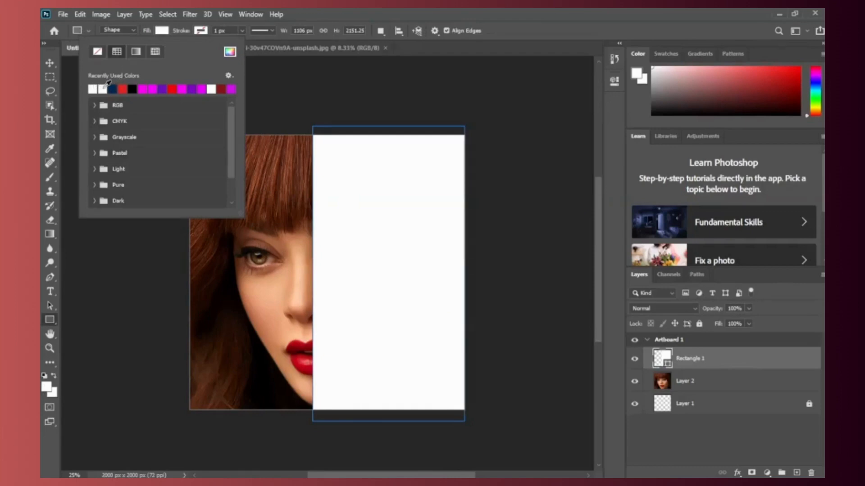
pyautogui.click(96, 258)
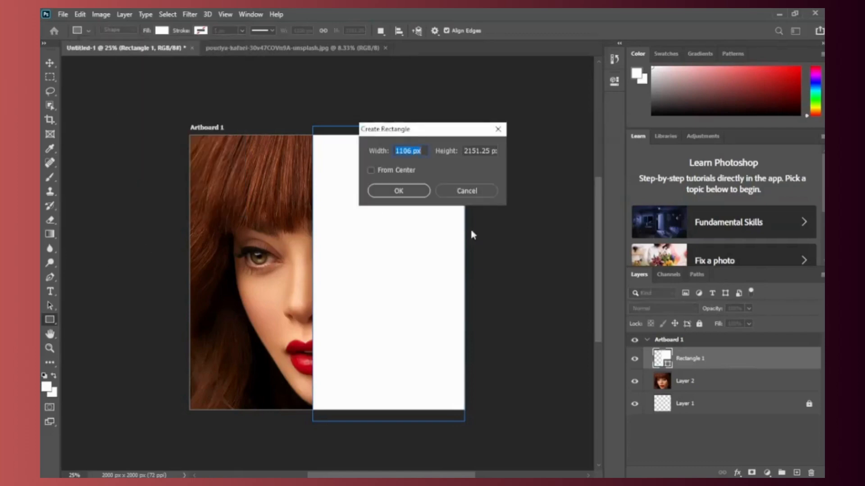
pyautogui.click(468, 192)
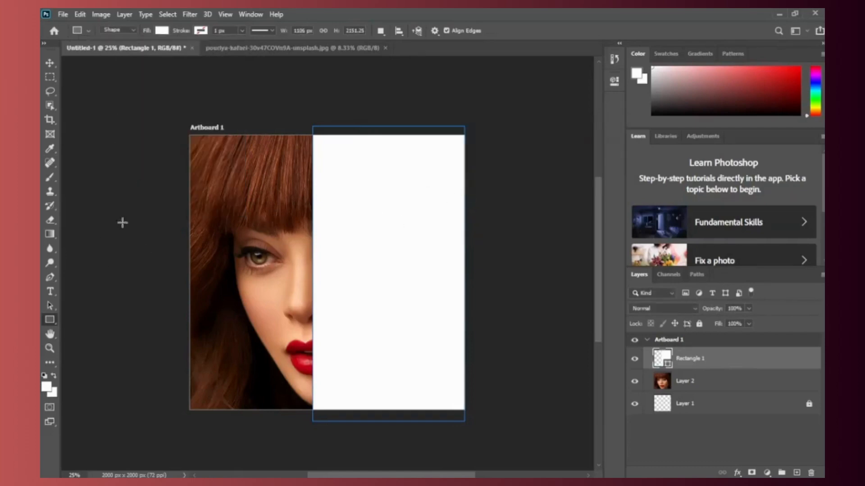
# Step: Add a black placeholder text in Anton Regular at 194 pt and place it across the upper part of the white rectangle
pyautogui.click(49, 290)
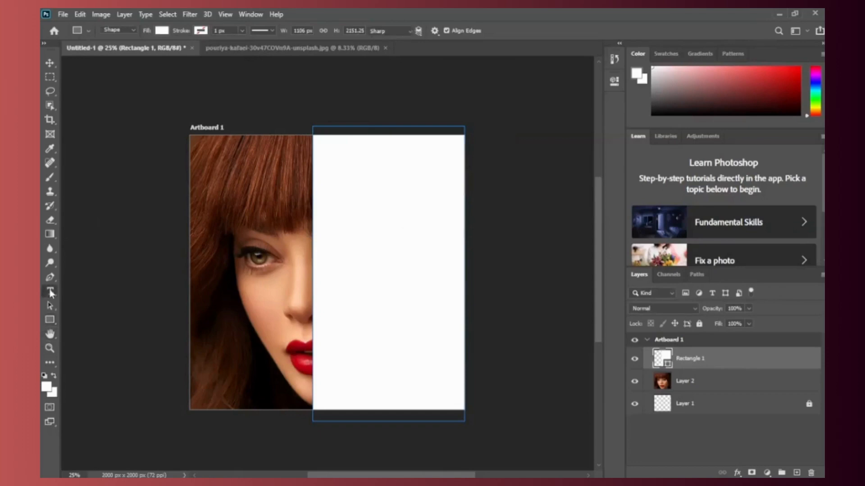
pyautogui.click(166, 182)
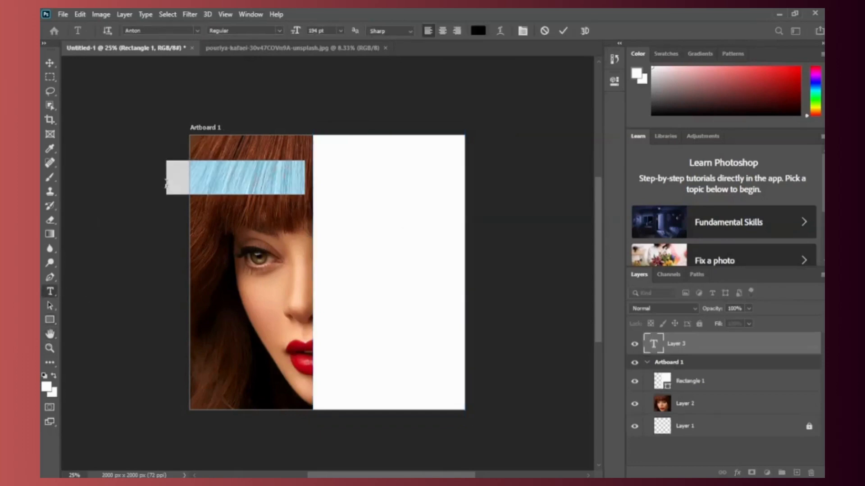
pyautogui.click(50, 63)
pyautogui.moveTo(224, 187); pyautogui.dragTo(375, 192)
# Step: Replace the placeholder text with WORK HARD DREAM BIG, placing each word on its own line
pyautogui.doubleClick(318, 184)
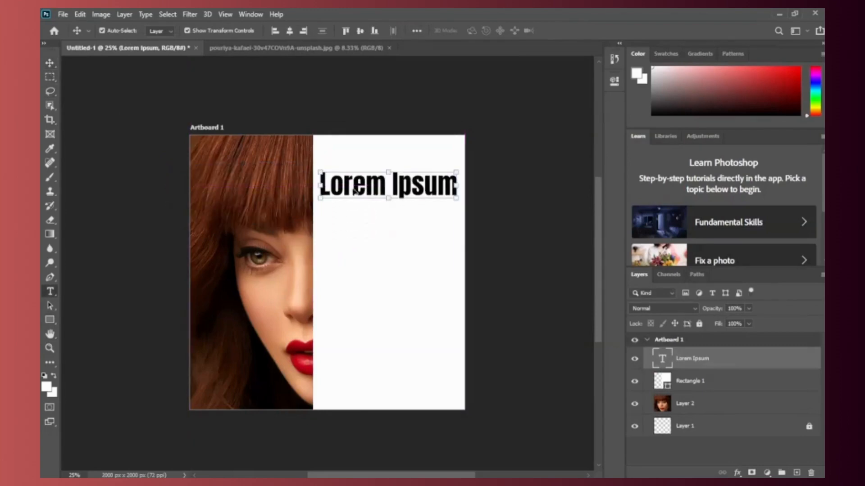
pyautogui.moveTo(318, 184); pyautogui.dragTo(462, 183)
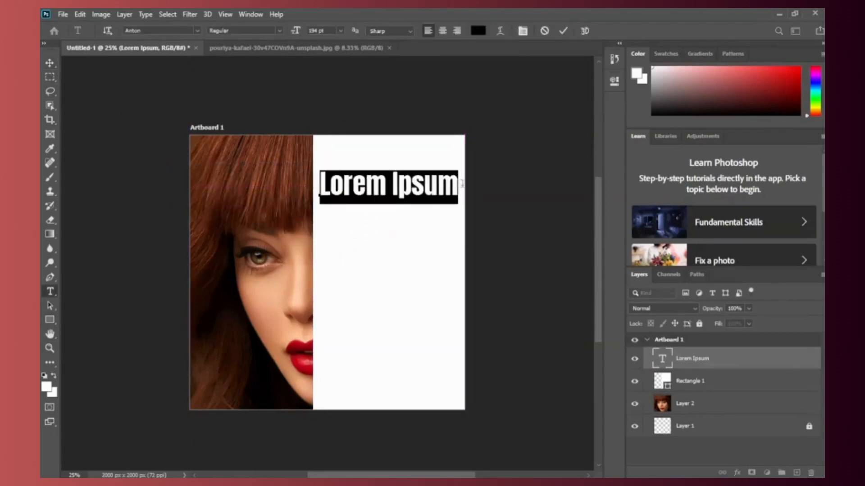
pyautogui.press('Left')
pyautogui.hotkey('ctrl', 'a')
pyautogui.press('BackSpace')
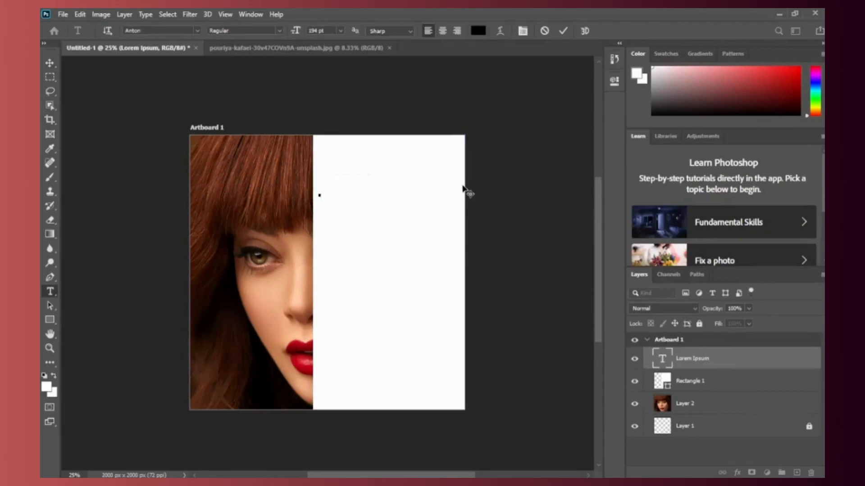
pyautogui.write('WOR')
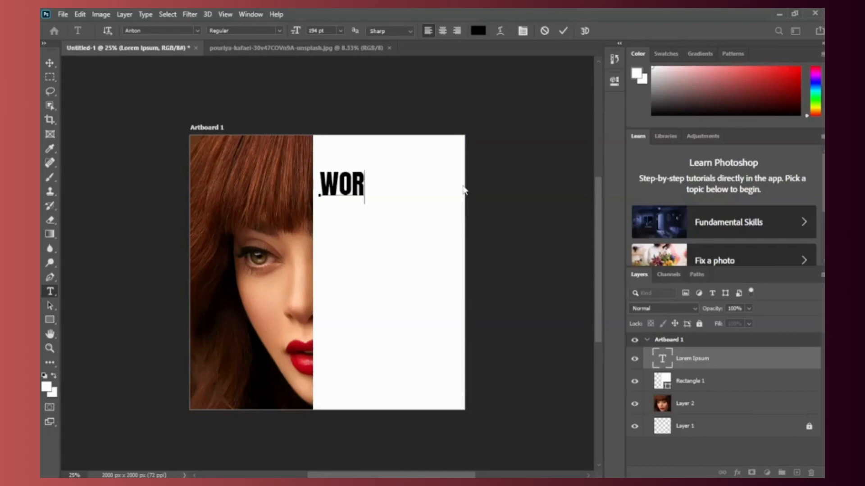
pyautogui.write('K')
pyautogui.press('Return')
pyautogui.write('HA')
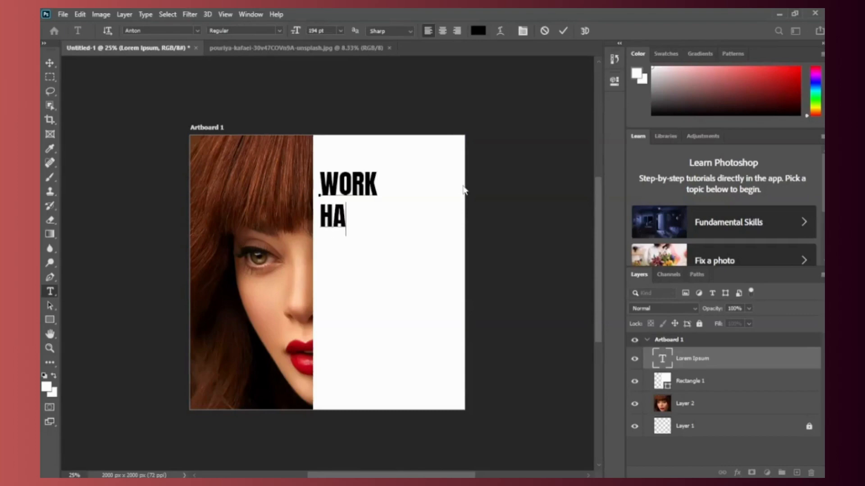
pyautogui.write('RD')
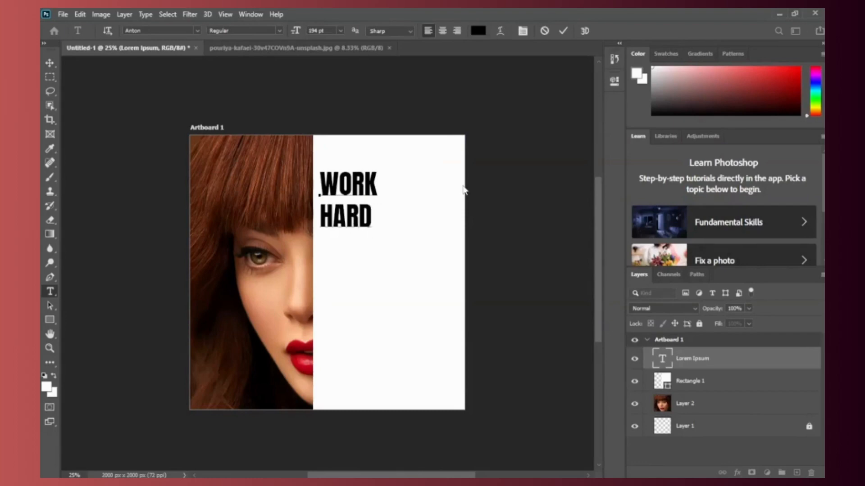
pyautogui.press('Return')
pyautogui.write('DR')
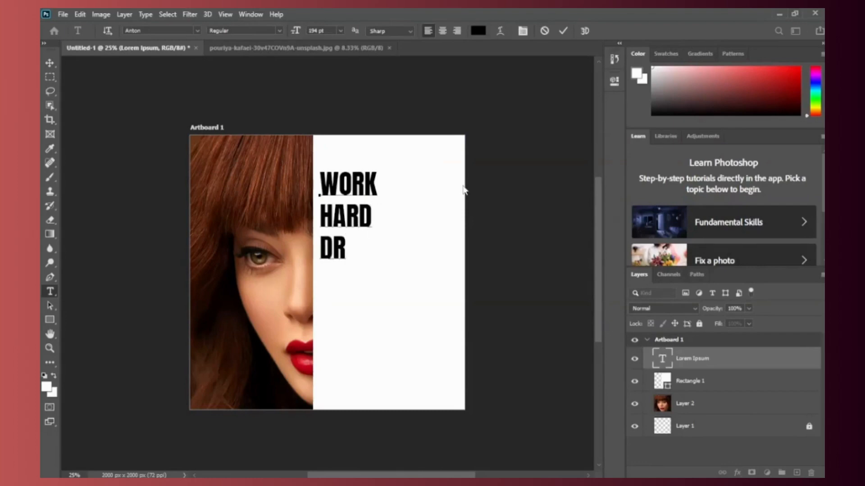
pyautogui.write('EAM')
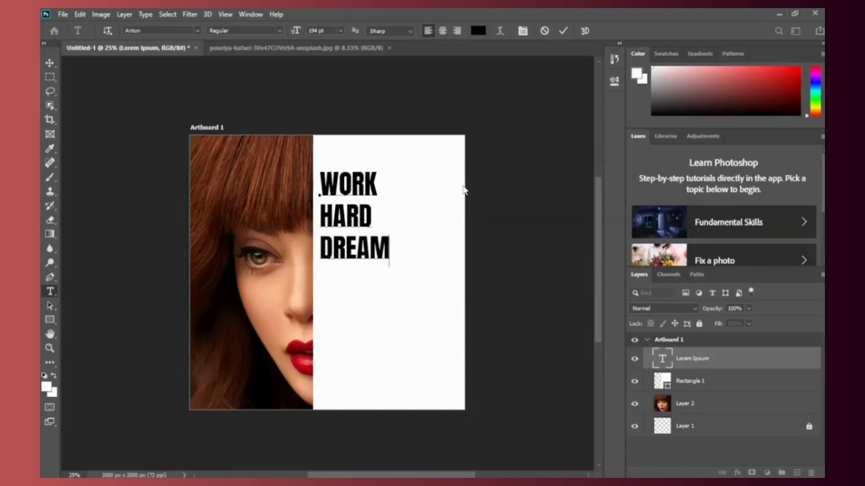
pyautogui.press('Return')
pyautogui.write('BIG')
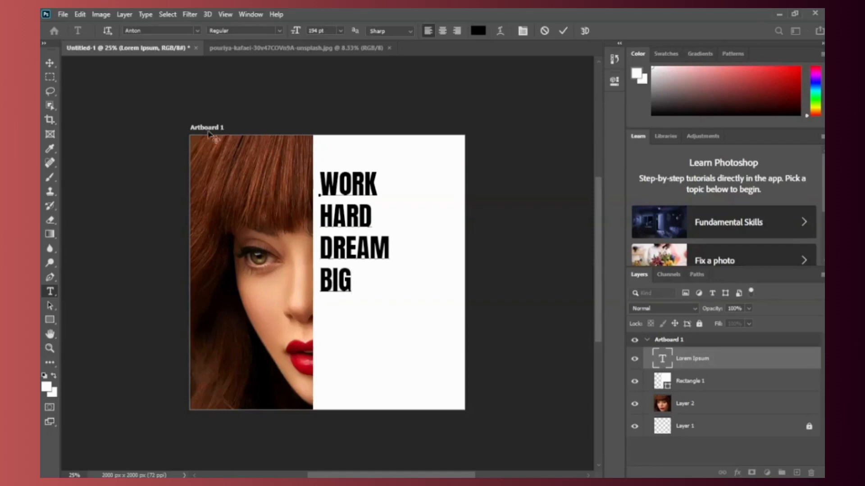
pyautogui.click(50, 64)
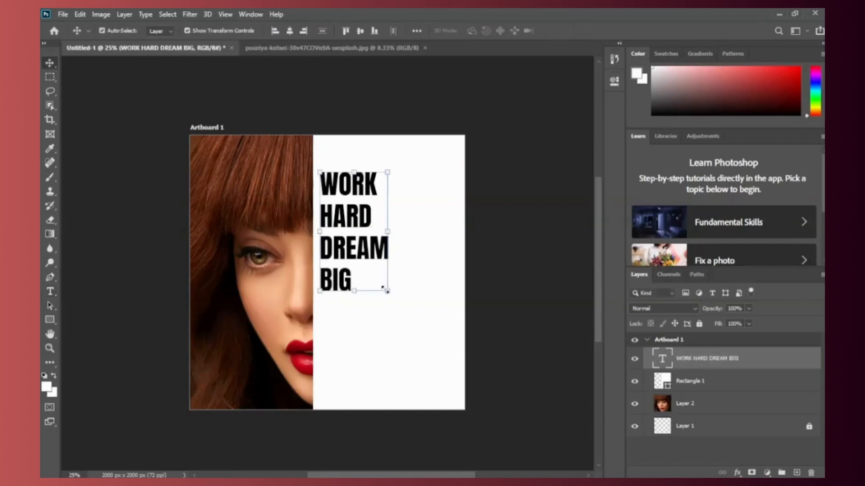
# Step: Move the heading text right and down within the white panel and enlarge its font to about 290 pt
pyautogui.moveTo(386, 294); pyautogui.dragTo(404, 283)
pyautogui.press('Return')
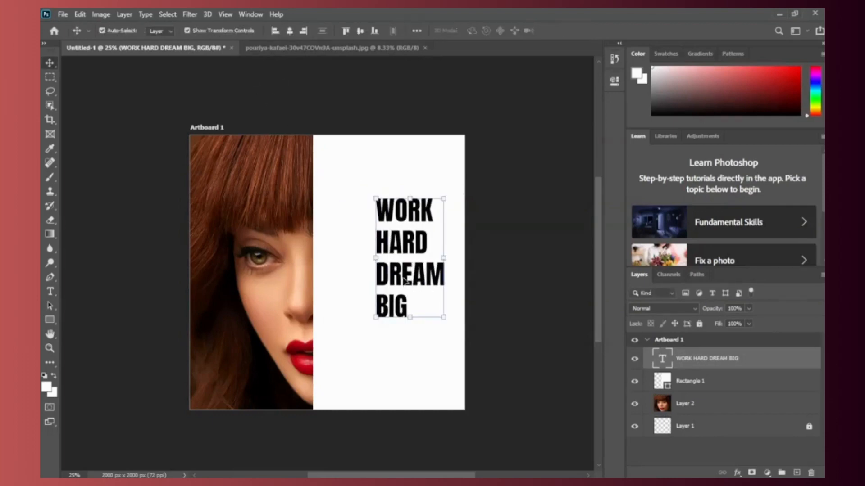
pyautogui.doubleClick(405, 282)
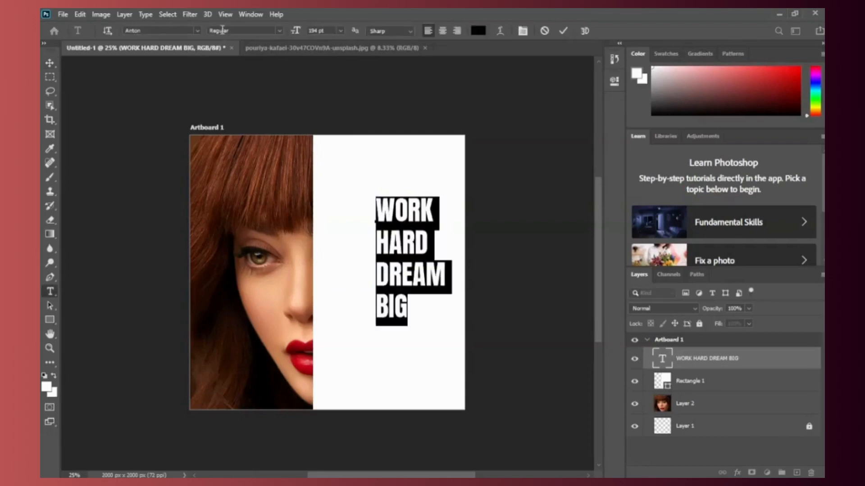
pyautogui.moveTo(296, 33)
pyautogui.mouseDown()
pyautogui.moveTo(327, 26)
pyautogui.moveTo(311, 34)
pyautogui.mouseUp()
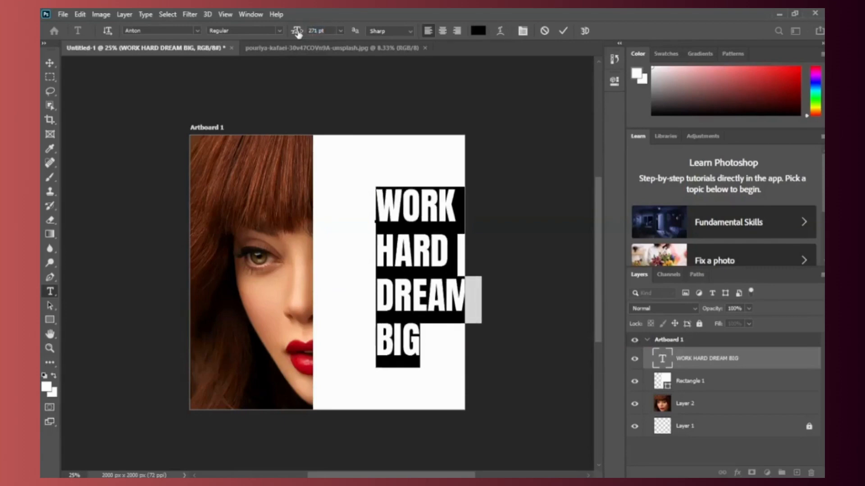
pyautogui.moveTo(296, 33); pyautogui.dragTo(298, 33)
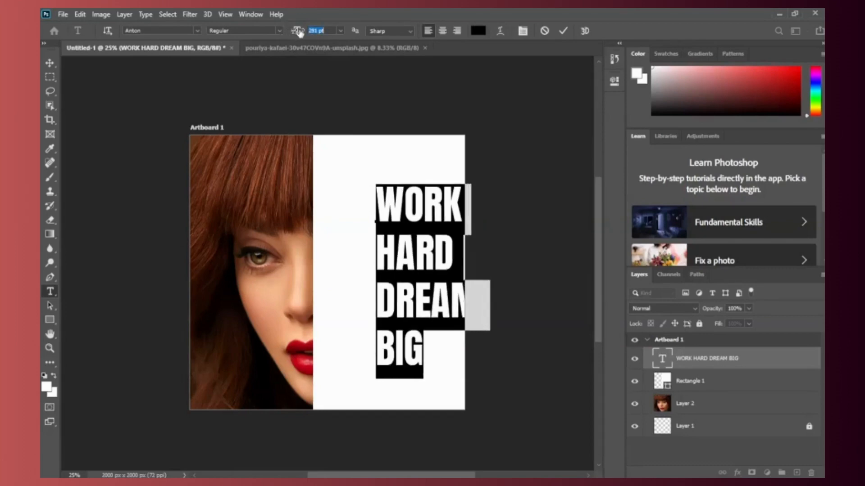
pyautogui.click(50, 63)
pyautogui.click(108, 102)
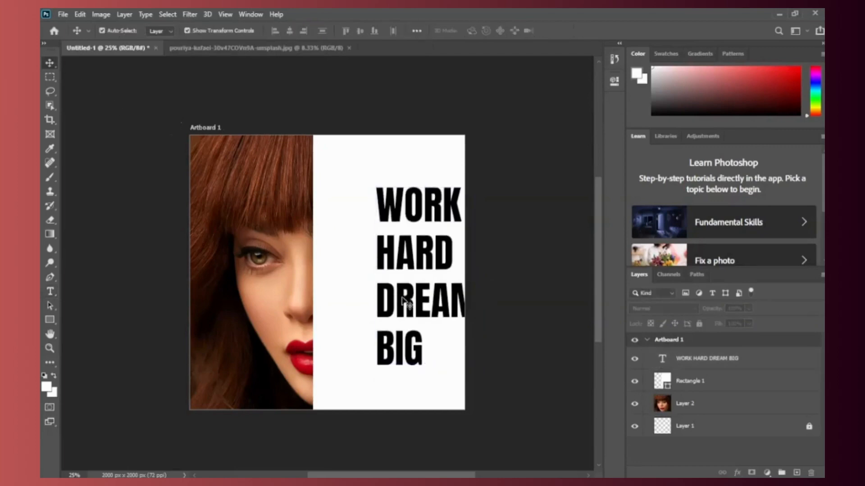
# Step: Enlarge the heading to 359 pt and position it near the white panel's left edge, leaving a small gap to the portrait
pyautogui.moveTo(402, 301); pyautogui.dragTo(342, 294)
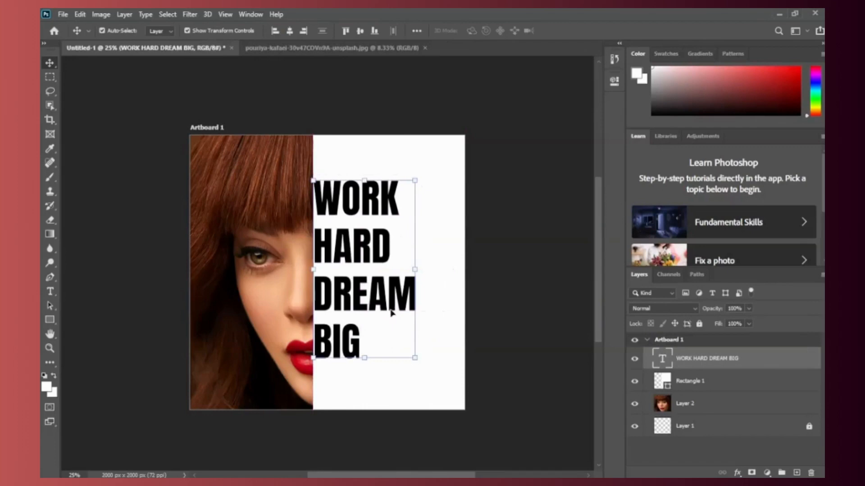
pyautogui.doubleClick(326, 203)
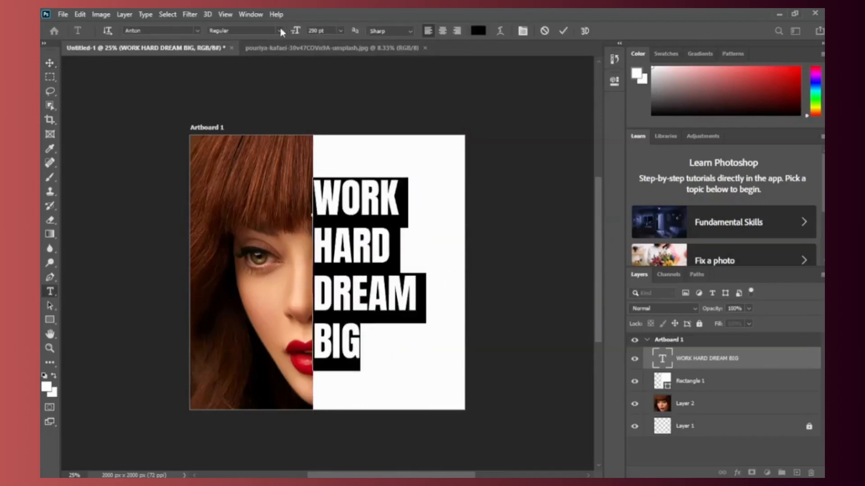
pyautogui.moveTo(296, 31); pyautogui.dragTo(324, 25)
pyautogui.moveTo(325, 24); pyautogui.dragTo(332, 25)
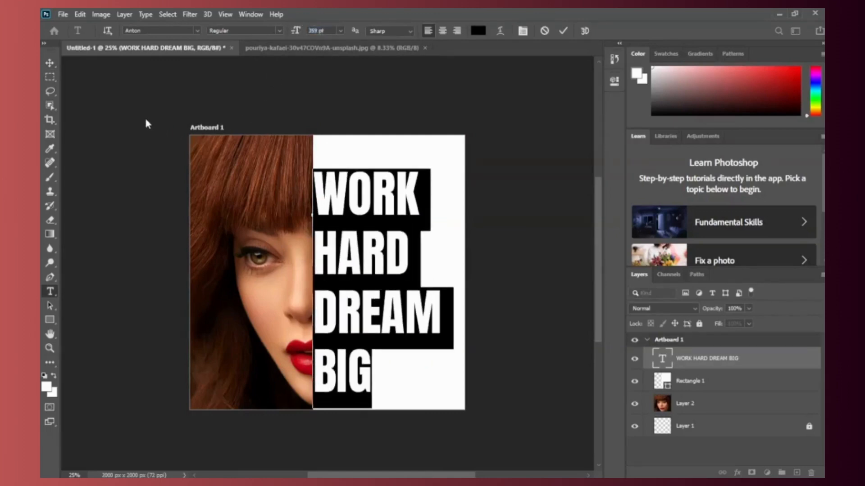
pyautogui.hotkey('ctrl', 'Return')
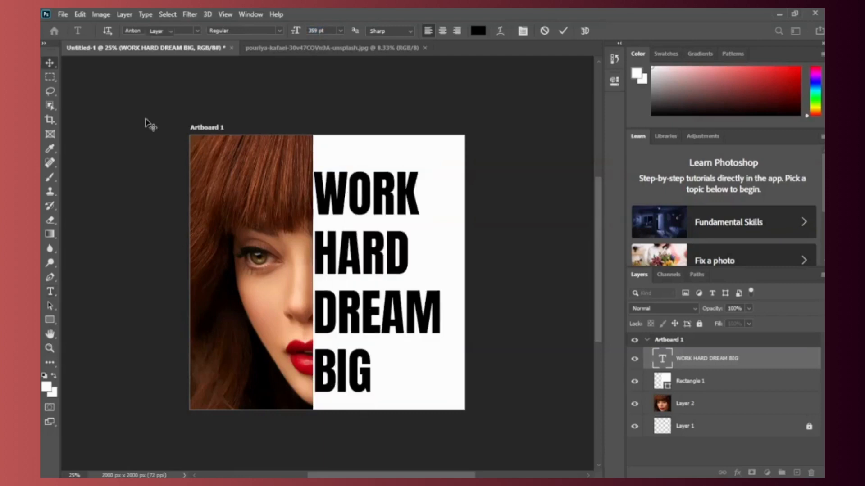
pyautogui.press('v')
pyautogui.moveTo(368, 321)
pyautogui.mouseDown()
pyautogui.moveTo(374, 307)
pyautogui.moveTo(375, 314)
pyautogui.mouseUp()
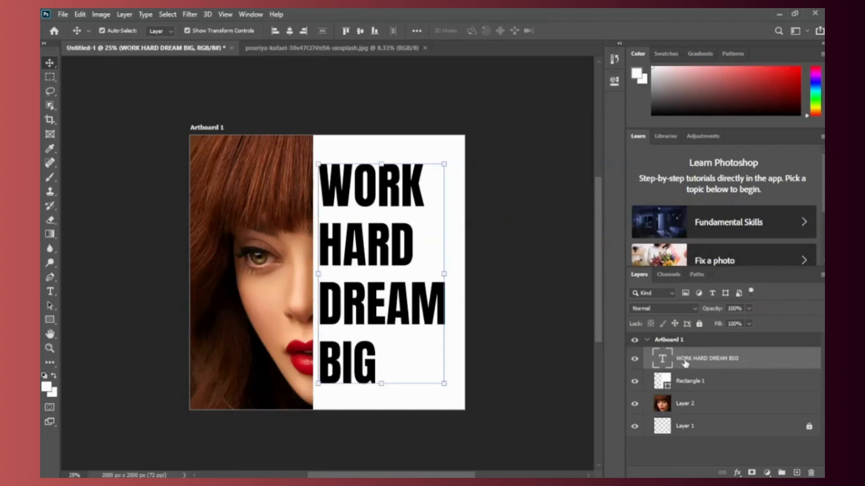
# Step: In the heading layer's blending options, set Fill Opacity to 0% and Knockout to Shallow
pyautogui.click(737, 473)
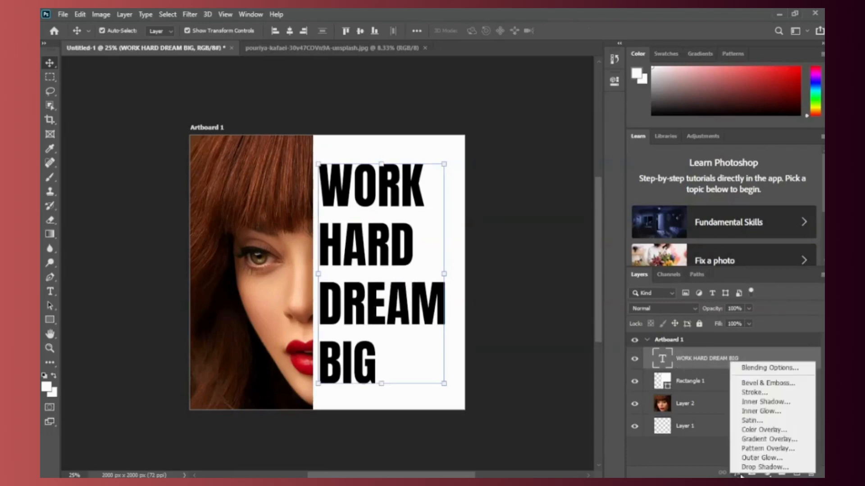
pyautogui.click(746, 369)
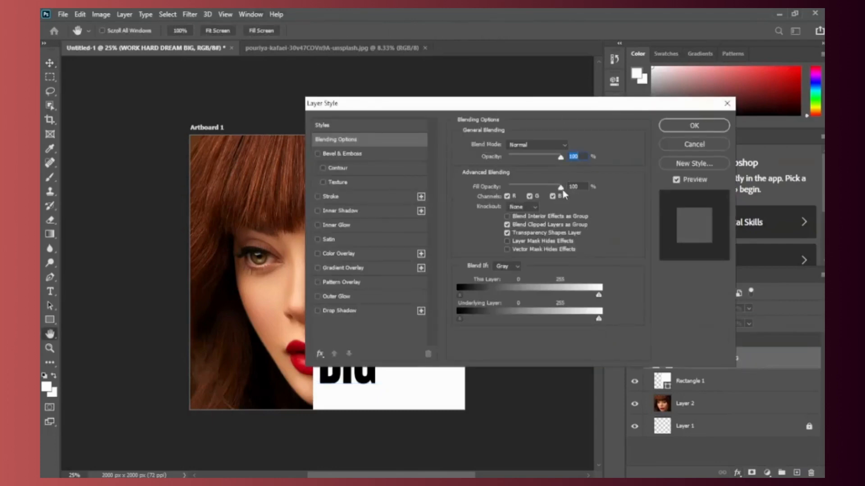
pyautogui.moveTo(561, 190); pyautogui.dragTo(492, 191)
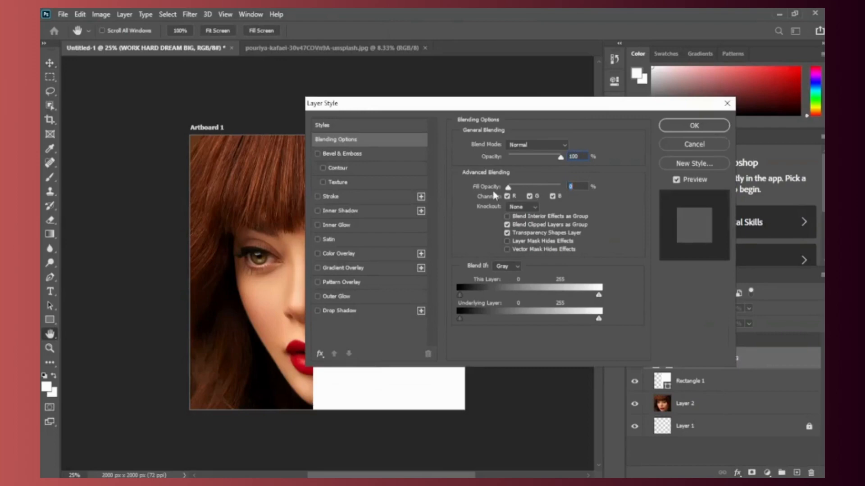
pyautogui.click(534, 208)
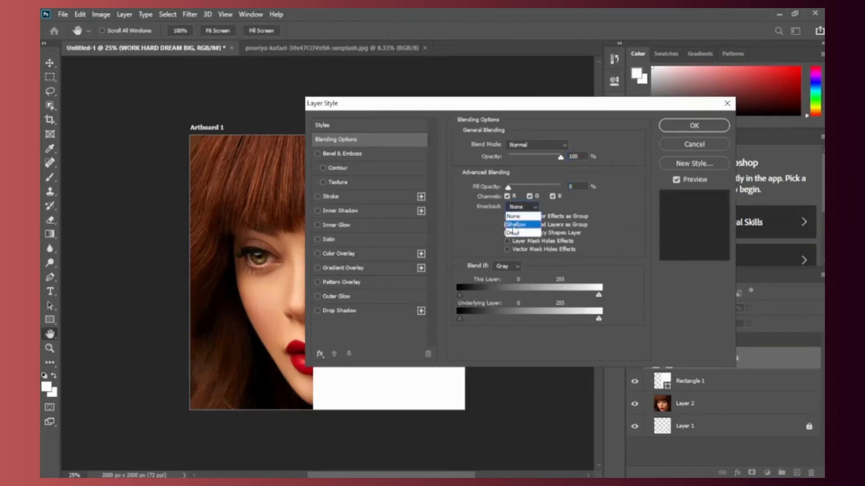
pyautogui.click(515, 225)
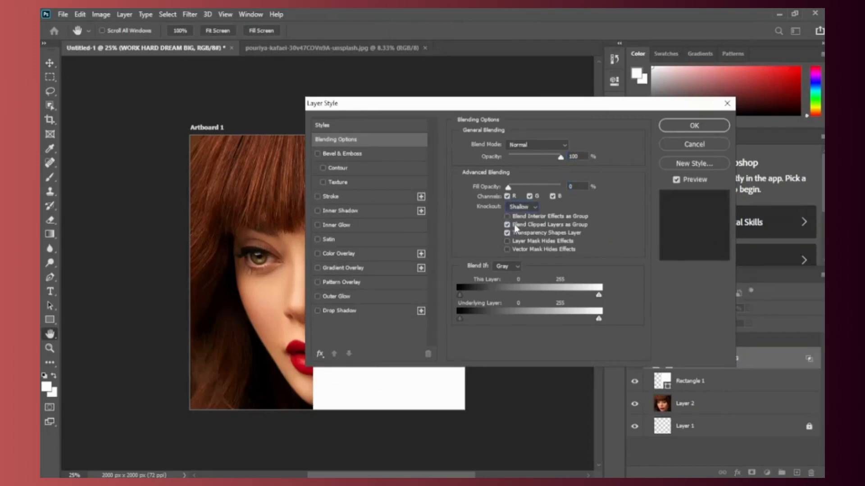
pyautogui.click(693, 126)
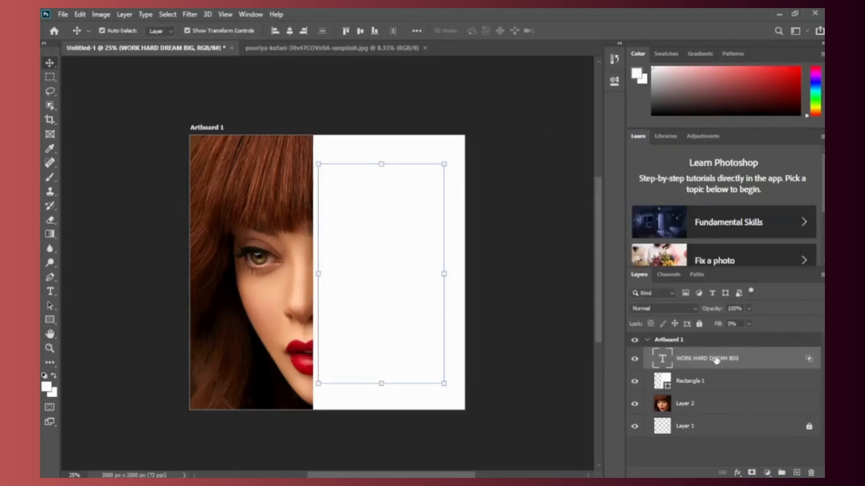
# Step: Group the heading text and Rectangle 1 layers, and compare the design with the group hidden and shown
pyautogui.click(711, 383)
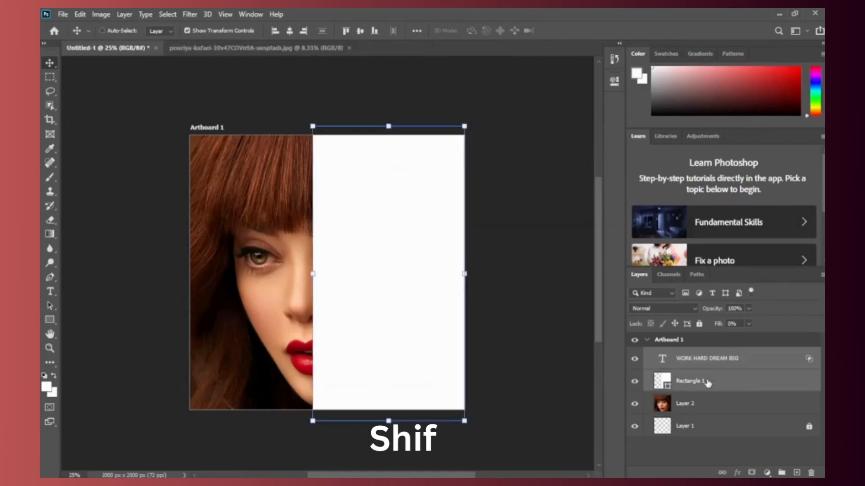
pyautogui.hotkey('ctrl', 'g')
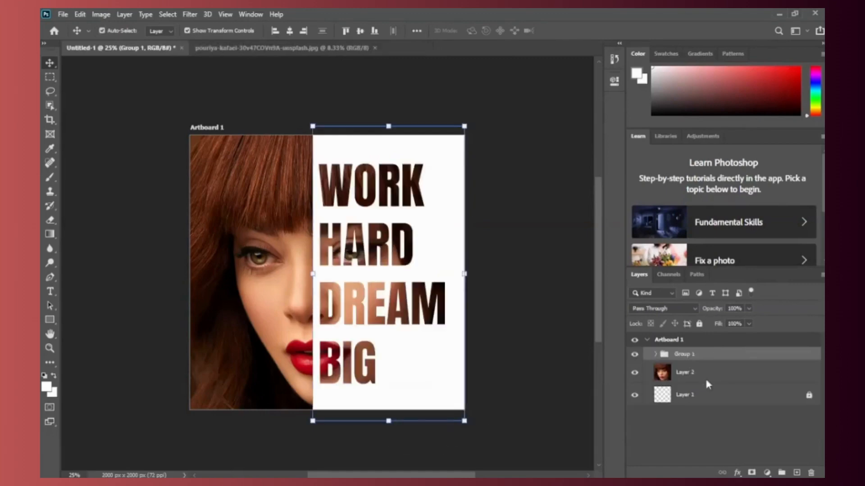
pyautogui.click(543, 320)
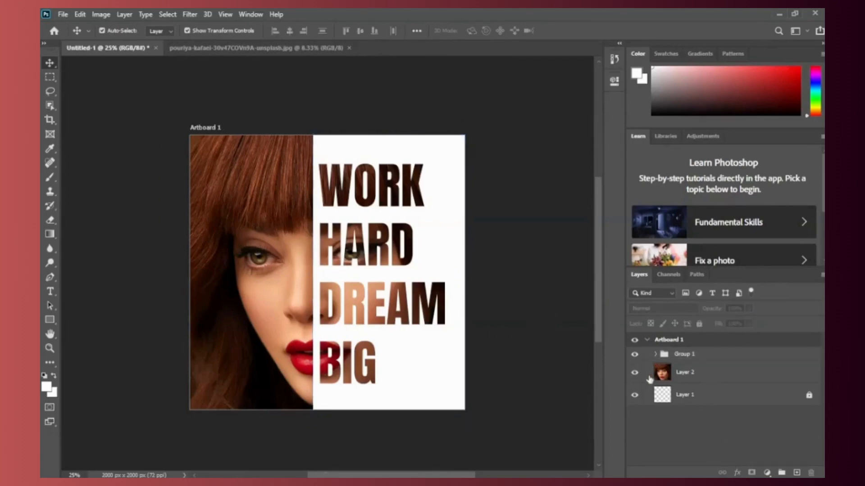
pyautogui.click(634, 355)
pyautogui.click(634, 355)
pyautogui.click(634, 356)
pyautogui.click(634, 356)
# Step: For Rectangle 1, split the Blend If sliders to 0/10 on This Layer and 0/8 and 78/255 on Underlying Layer
pyautogui.click(432, 396)
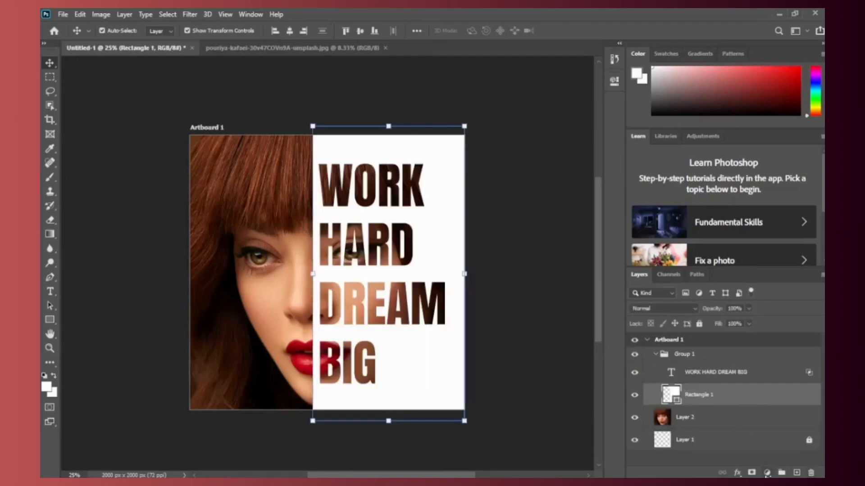
pyautogui.click(738, 474)
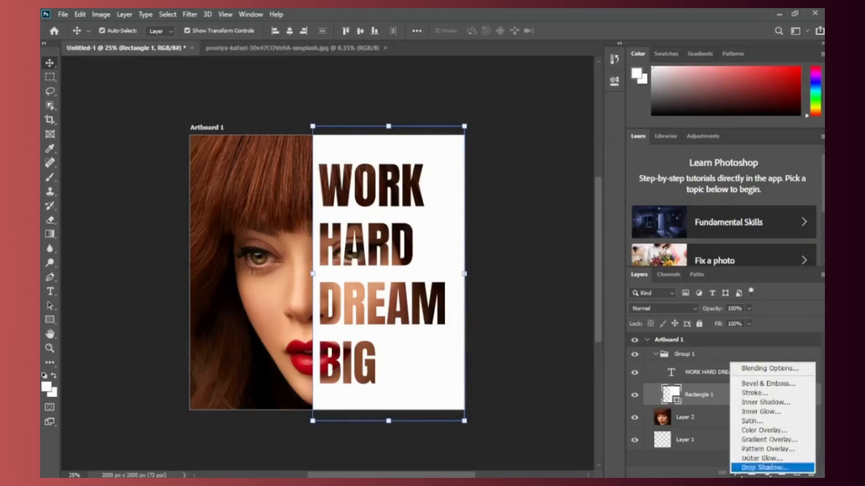
pyautogui.click(749, 370)
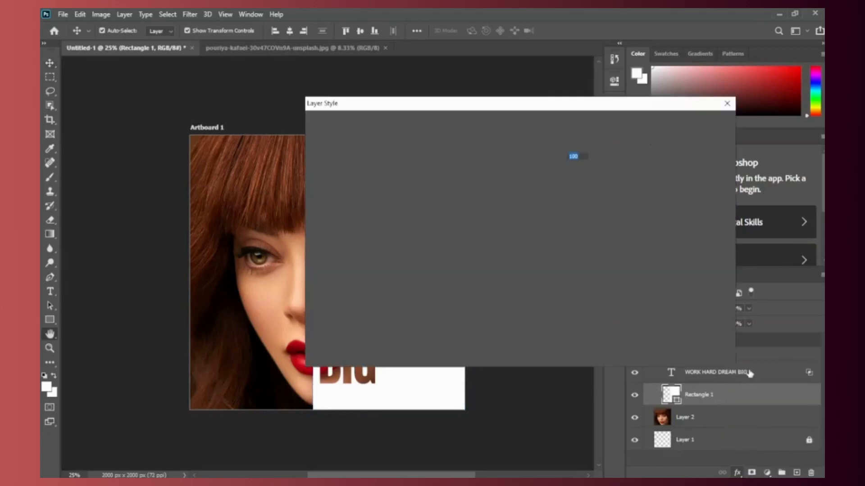
pyautogui.moveTo(714, 116); pyautogui.dragTo(701, 116)
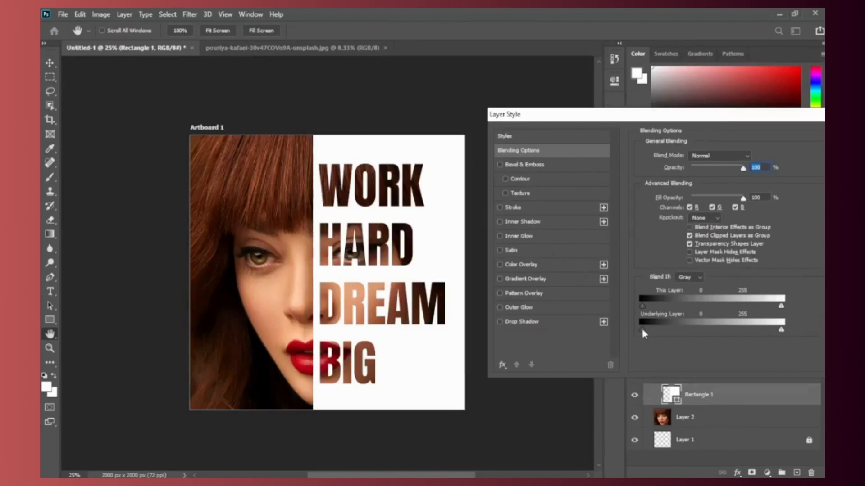
pyautogui.moveTo(641, 331); pyautogui.dragTo(647, 329)
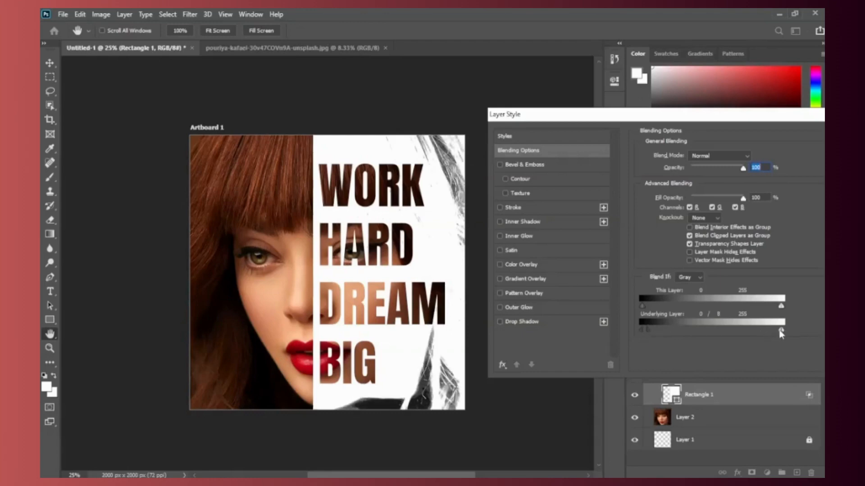
pyautogui.moveTo(780, 332); pyautogui.dragTo(647, 303)
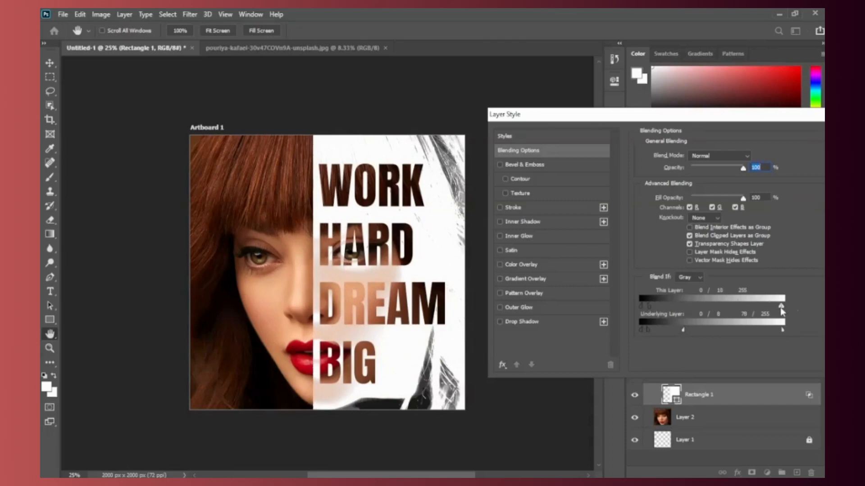
# Step: Refine Rectangle 1's Underlying Layer blend range to 0/48 for blacks and 160/255 for whites, and apply the layer style
pyautogui.moveTo(780, 306); pyautogui.dragTo(801, 302)
pyautogui.moveTo(782, 329)
pyautogui.mouseDown()
pyautogui.moveTo(746, 329)
pyautogui.moveTo(785, 330)
pyautogui.mouseUp()
pyautogui.moveTo(683, 332); pyautogui.dragTo(729, 326)
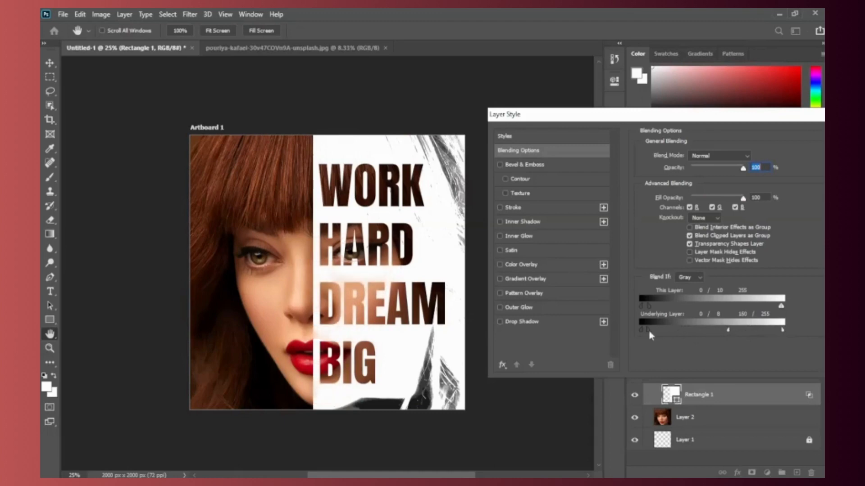
pyautogui.moveTo(649, 329); pyautogui.dragTo(668, 323)
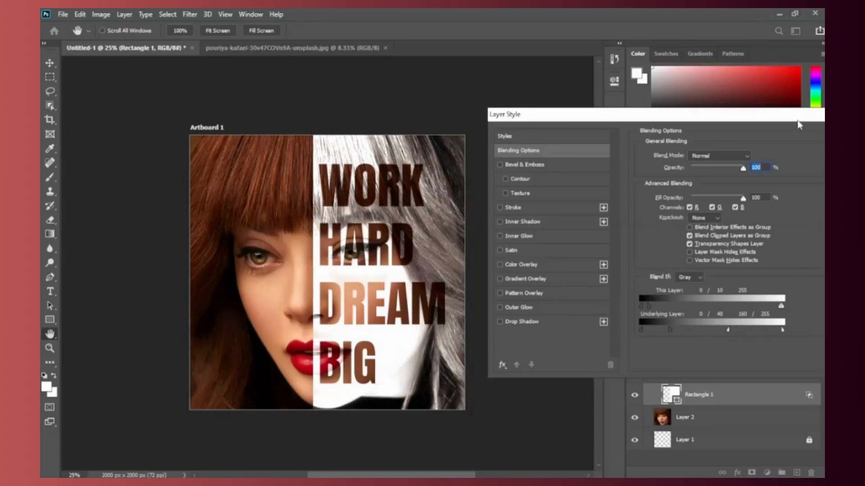
pyautogui.moveTo(783, 115); pyautogui.dragTo(667, 116)
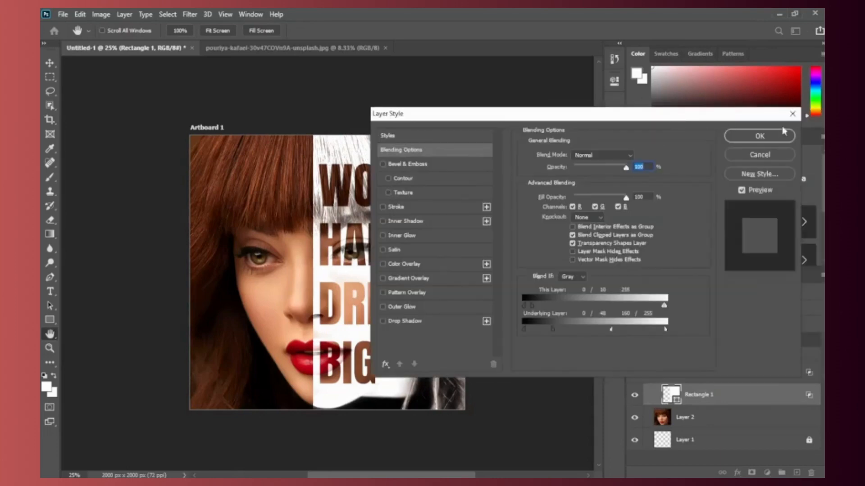
pyautogui.click(760, 136)
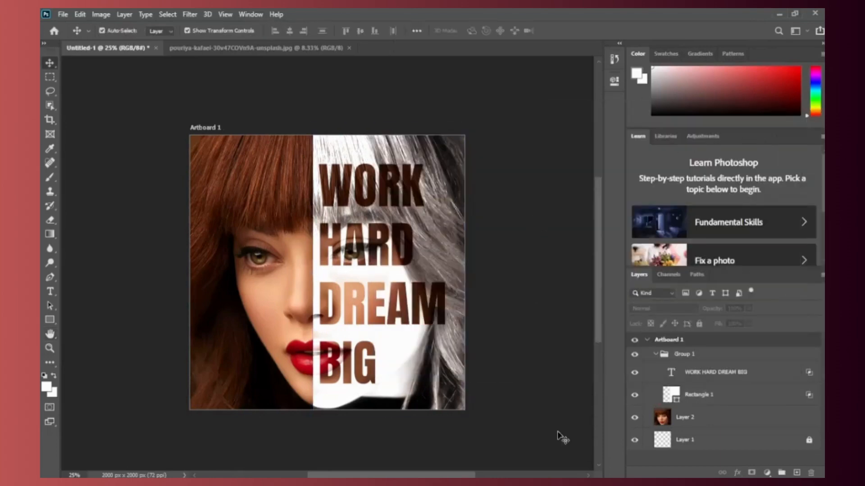